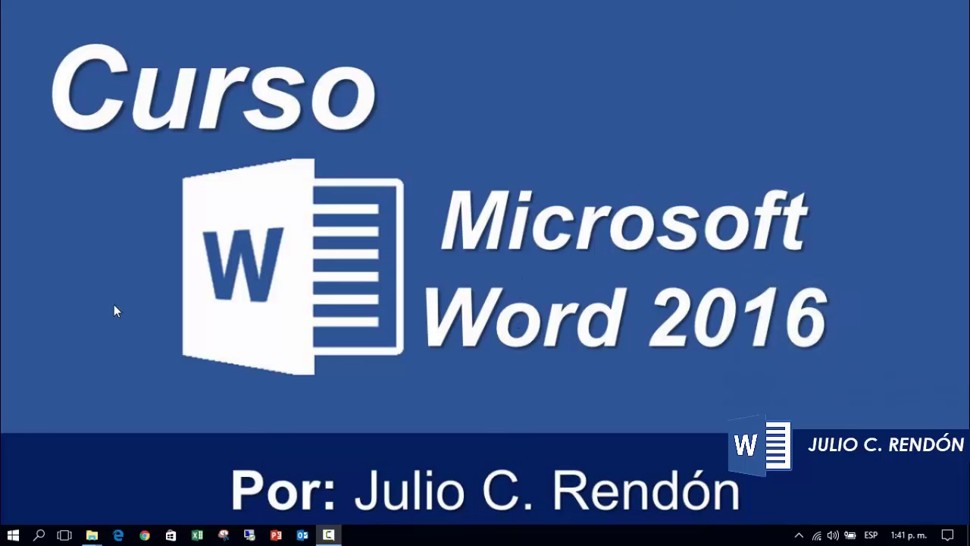
Pin Word 2016 to the taskbar via its Start menu entry's Más > Anclar a la barra de tareas.
click(13, 535)
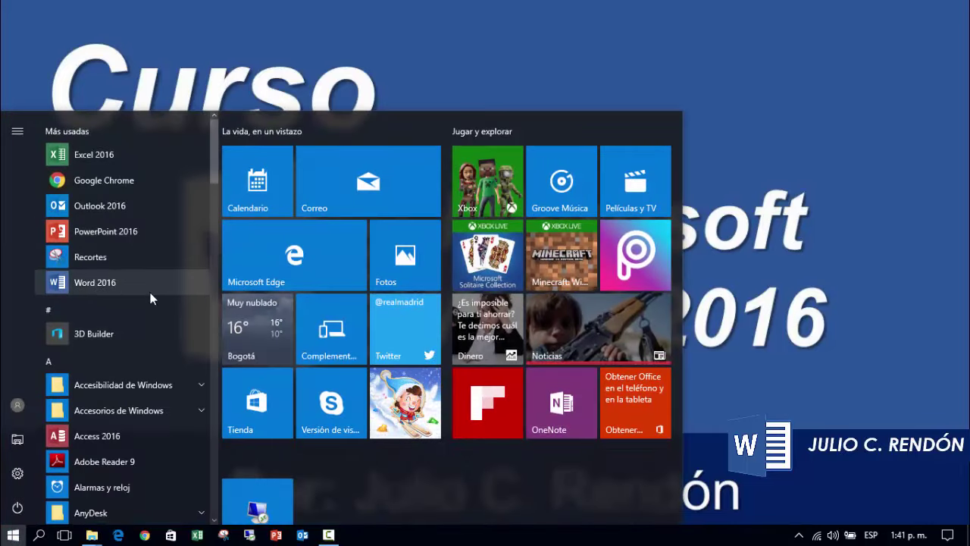
click(438, 541)
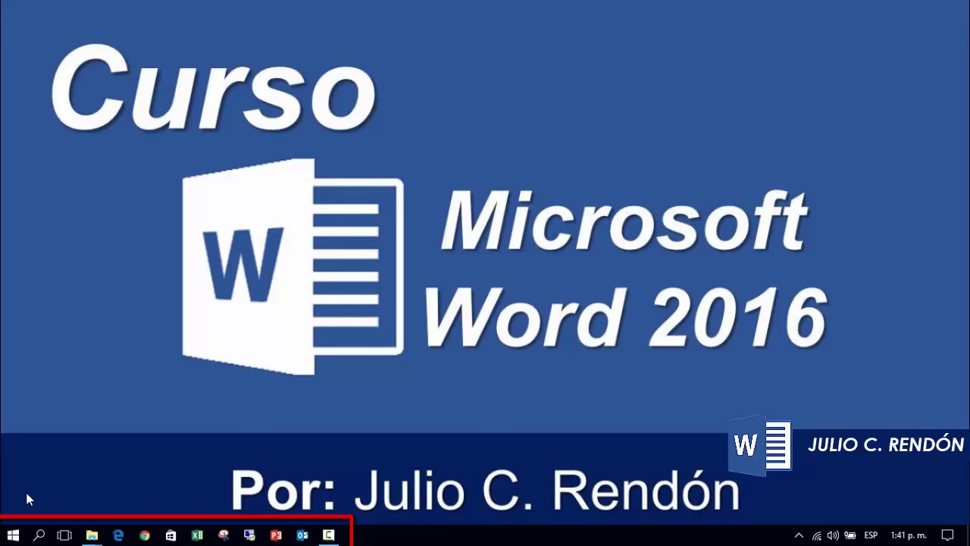
click(12, 537)
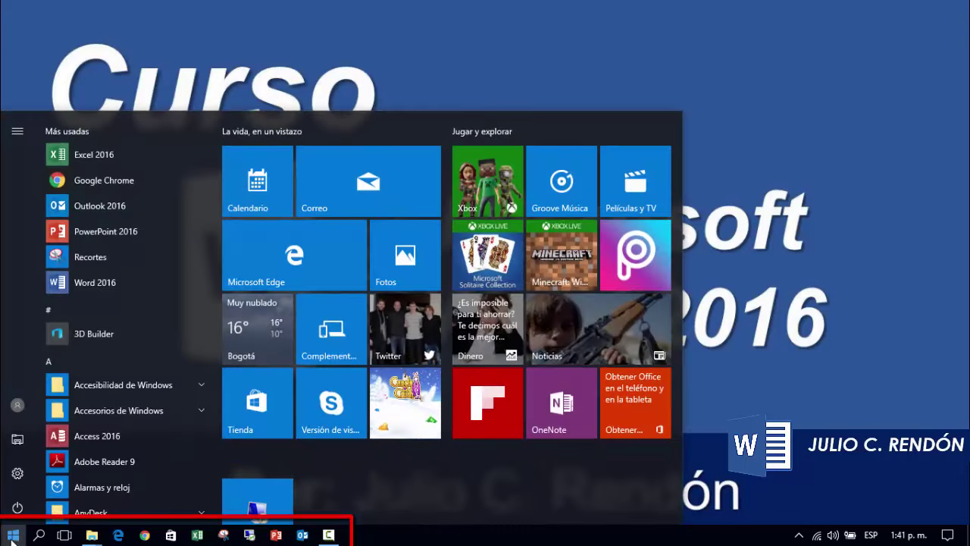
click(13, 536)
click(13, 536)
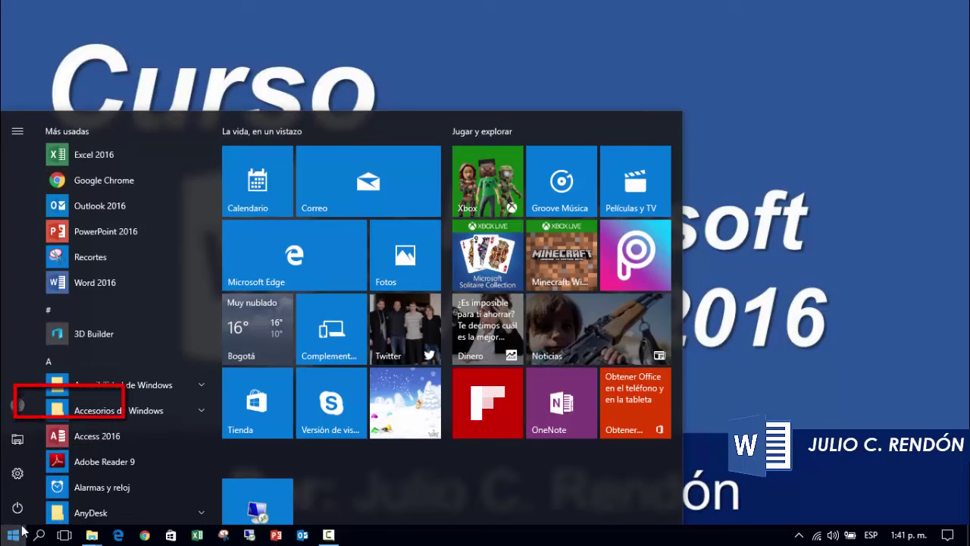
right_click(117, 280)
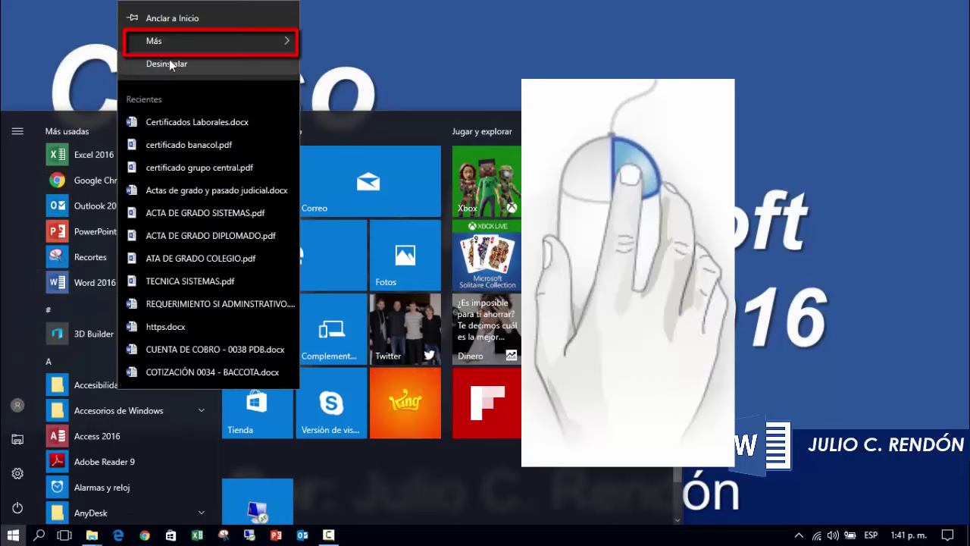
mouse_move(208, 41)
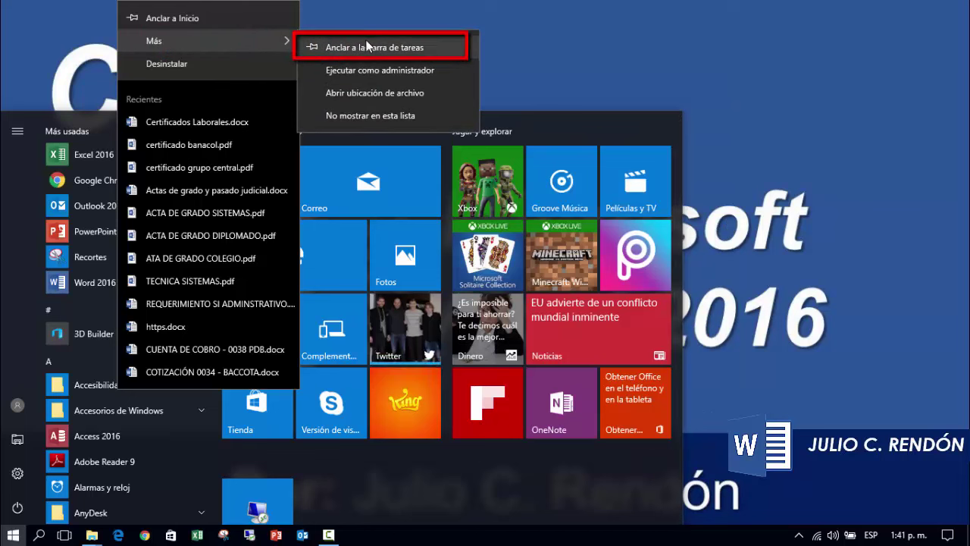
click(438, 50)
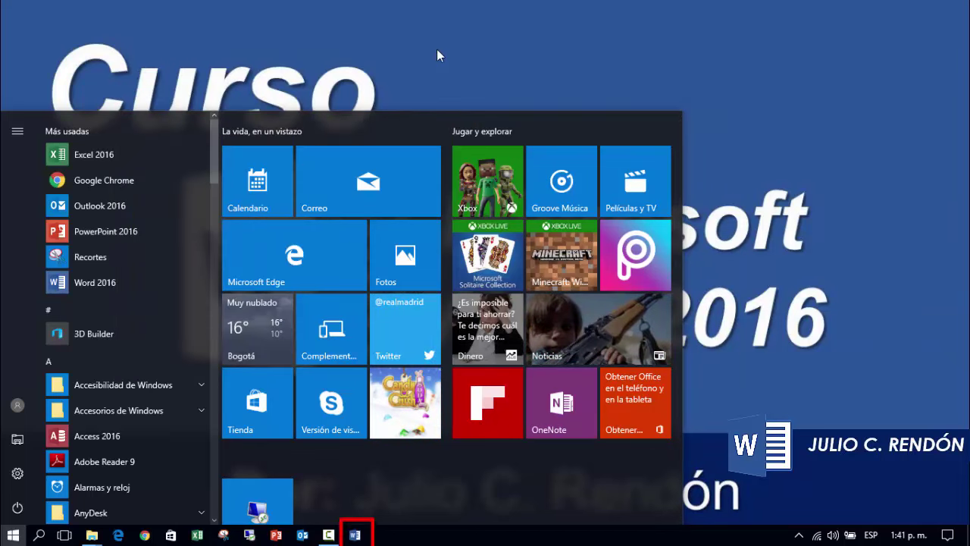
click(438, 52)
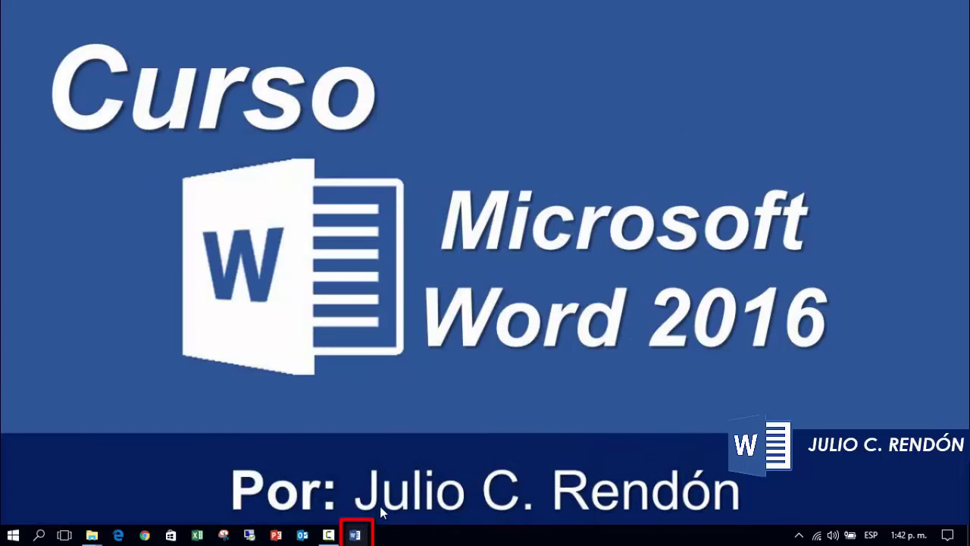
Launch Word 2016 from the pinned taskbar icon and create a blank document, Documento1.
click(358, 535)
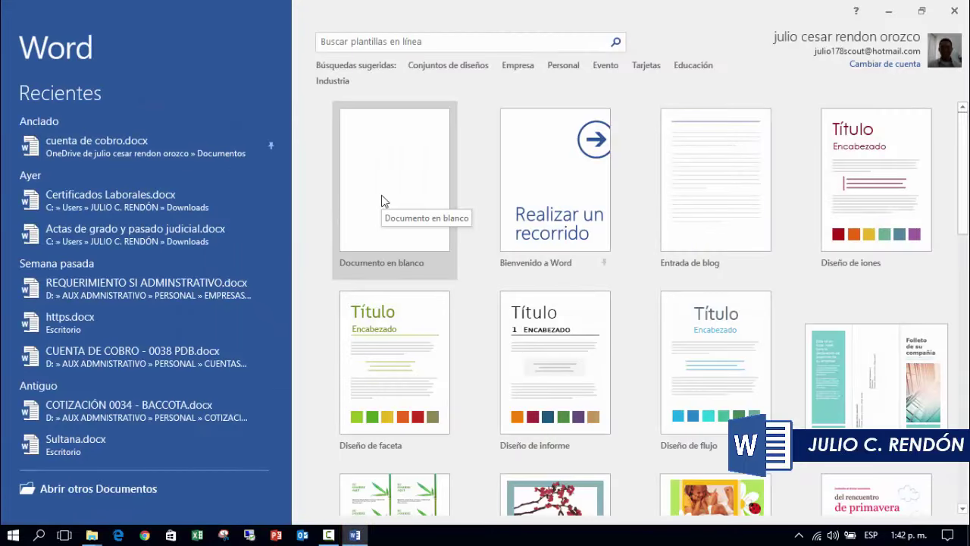
click(409, 163)
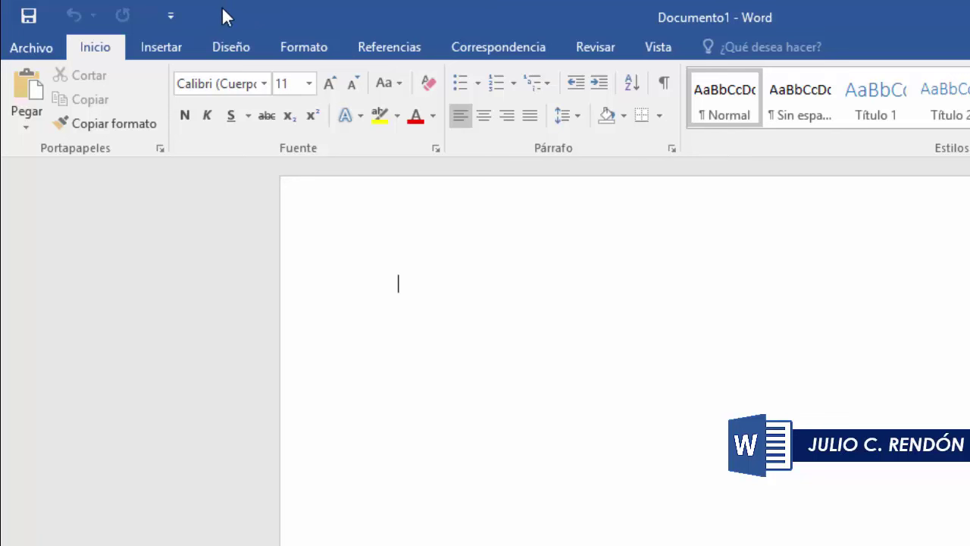
click(170, 16)
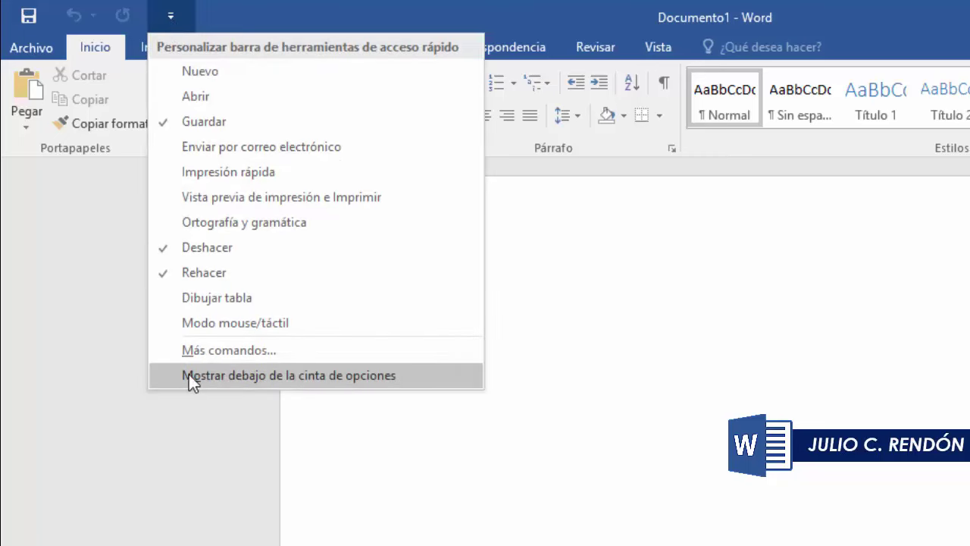
click(340, 375)
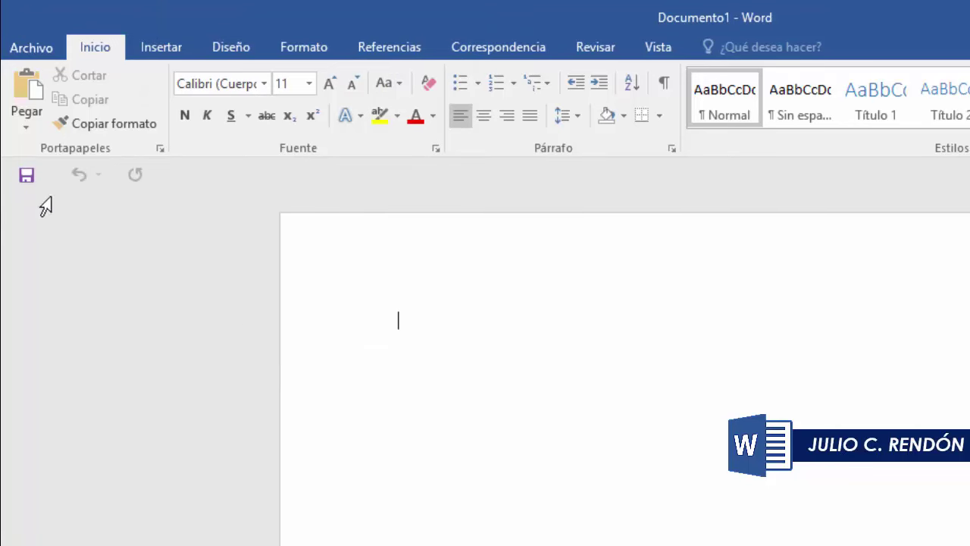
click(189, 175)
click(186, 177)
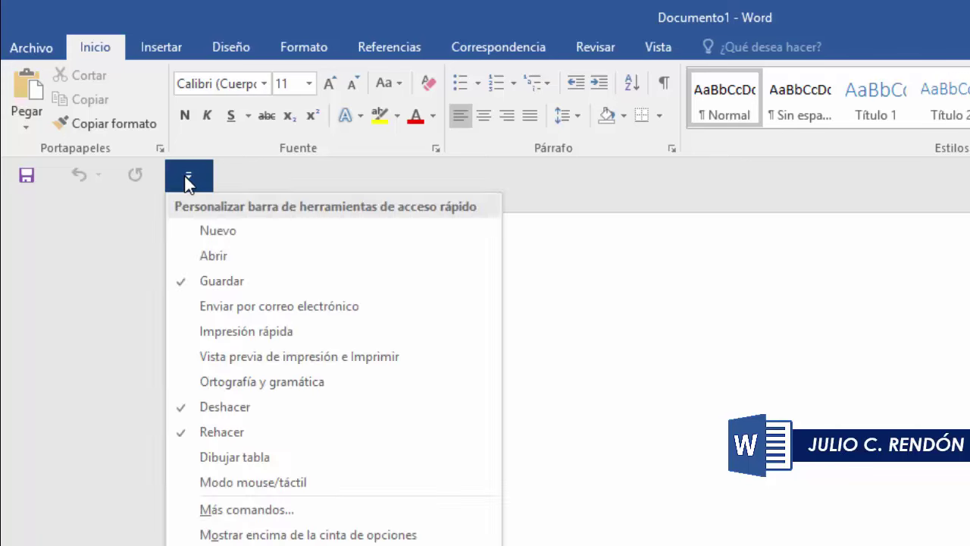
click(348, 535)
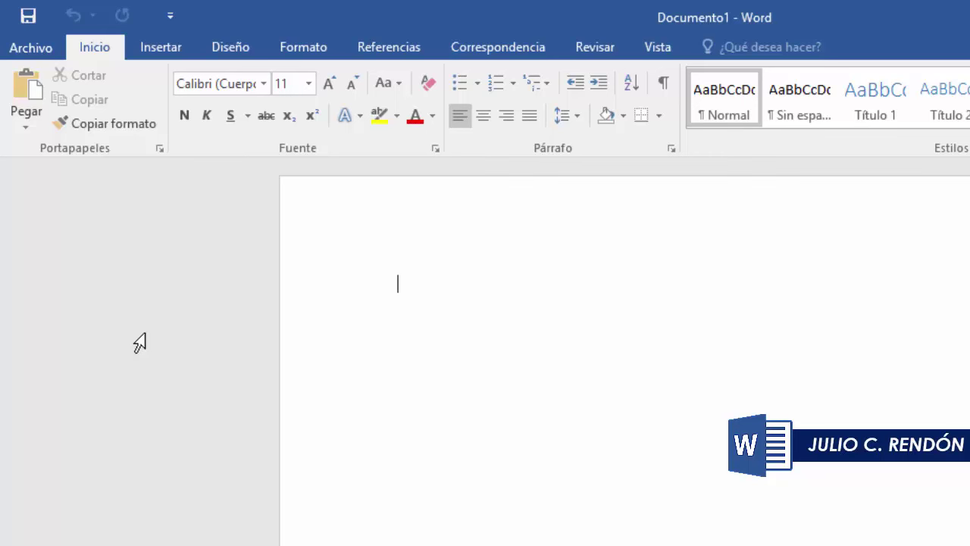
Tick Nuevo, Abrir and Impresión rápida in the Quick Access Toolbar customization list.
click(179, 25)
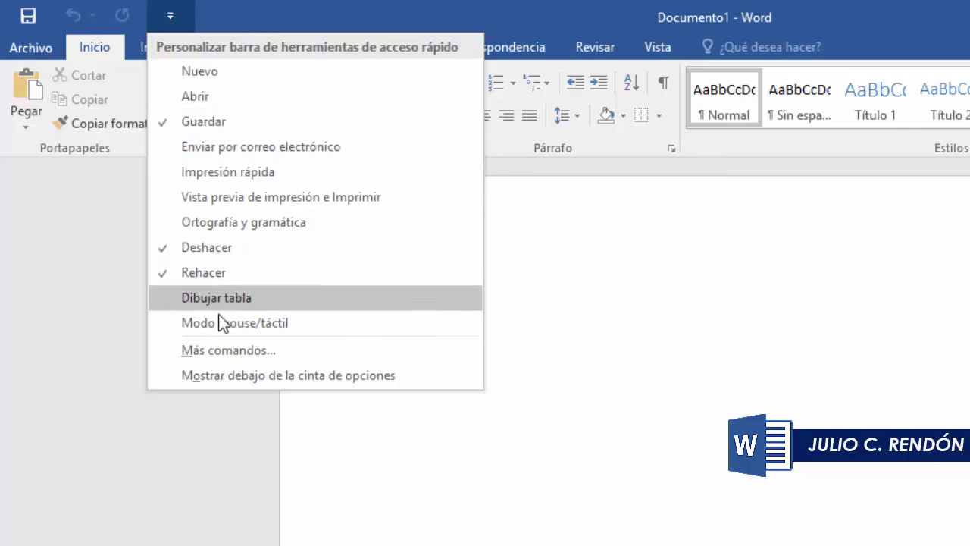
click(210, 79)
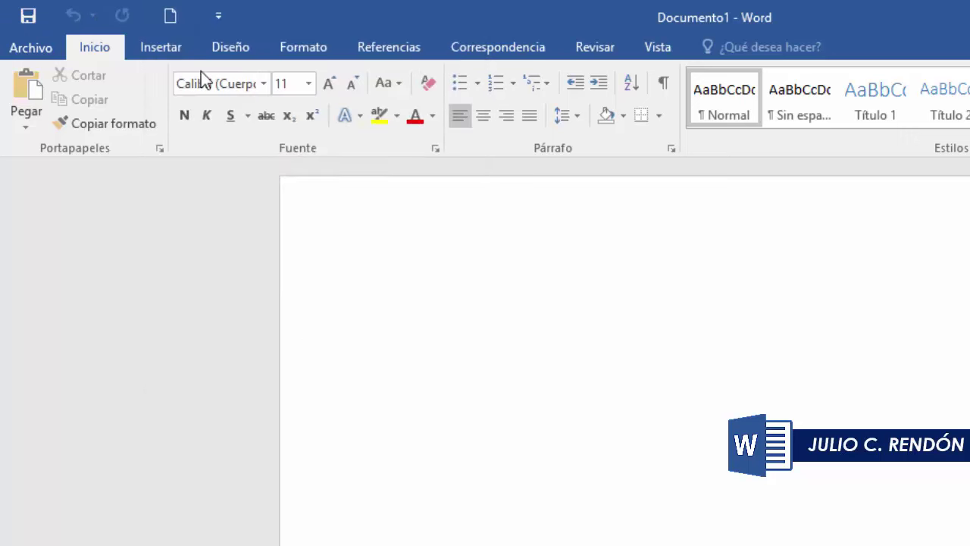
click(220, 17)
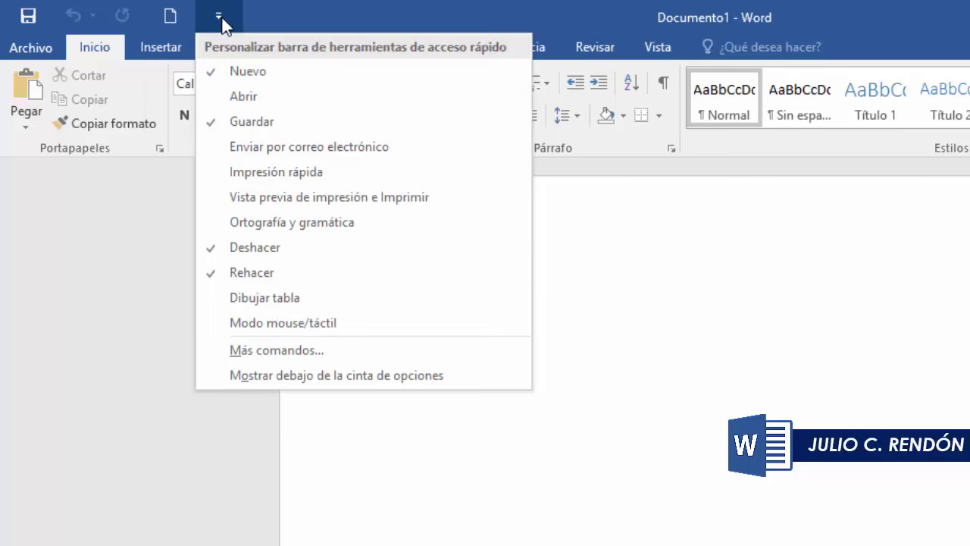
click(237, 97)
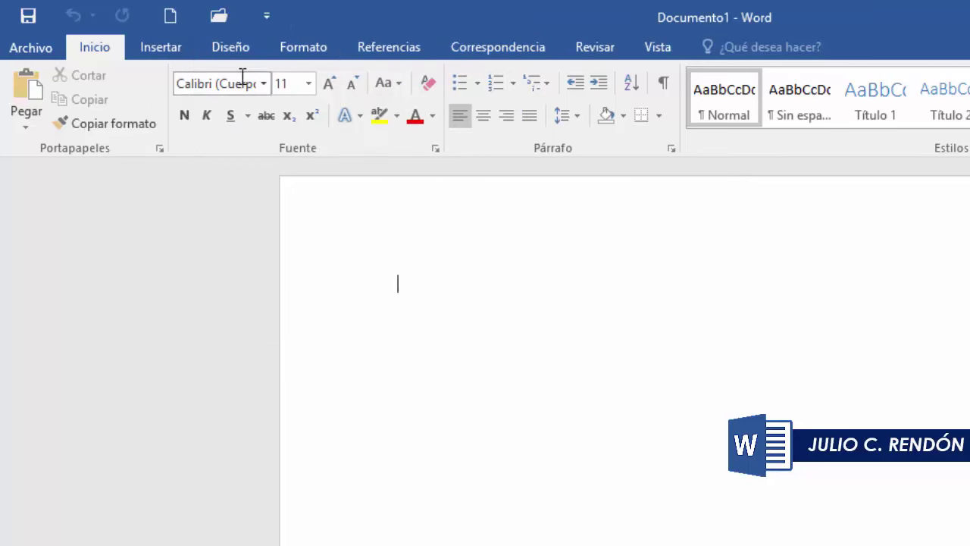
click(269, 15)
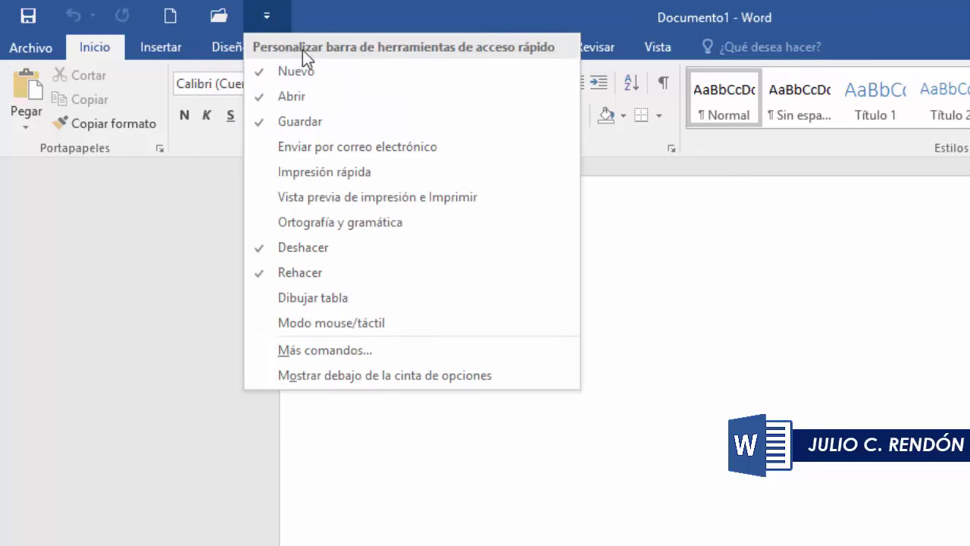
click(302, 173)
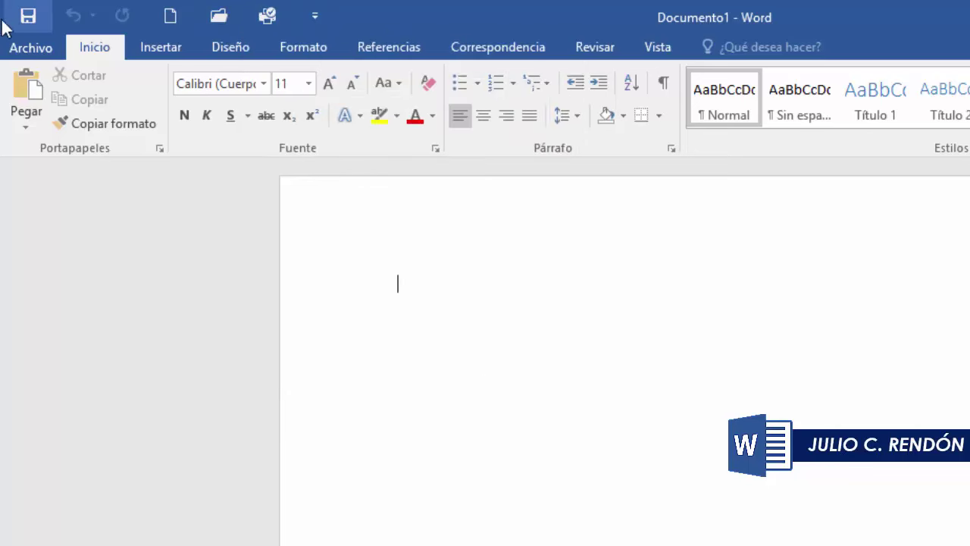
click(322, 18)
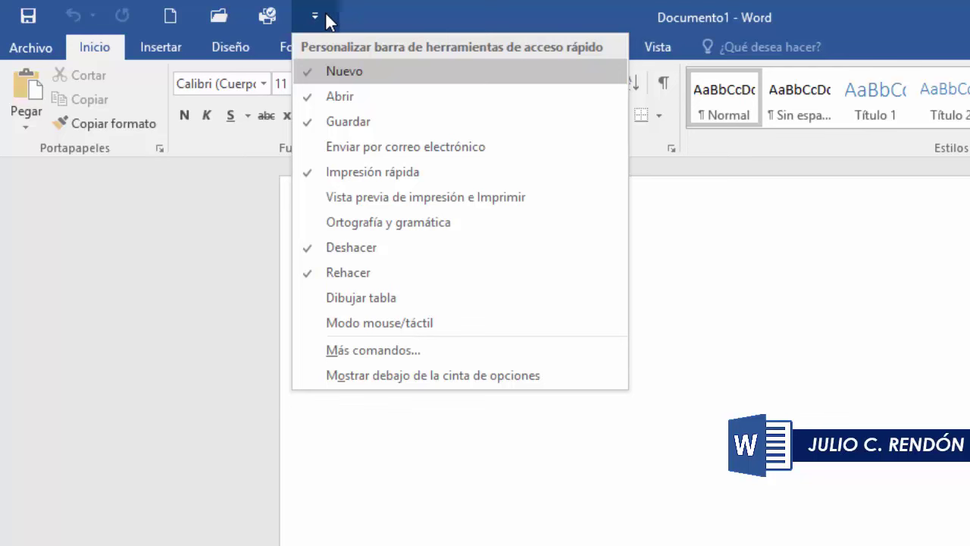
key(Escape)
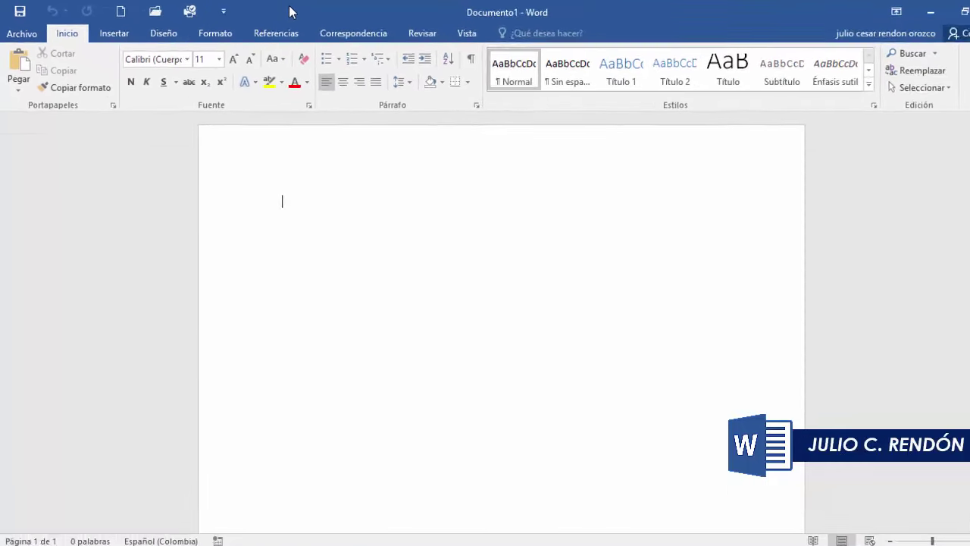
click(214, 12)
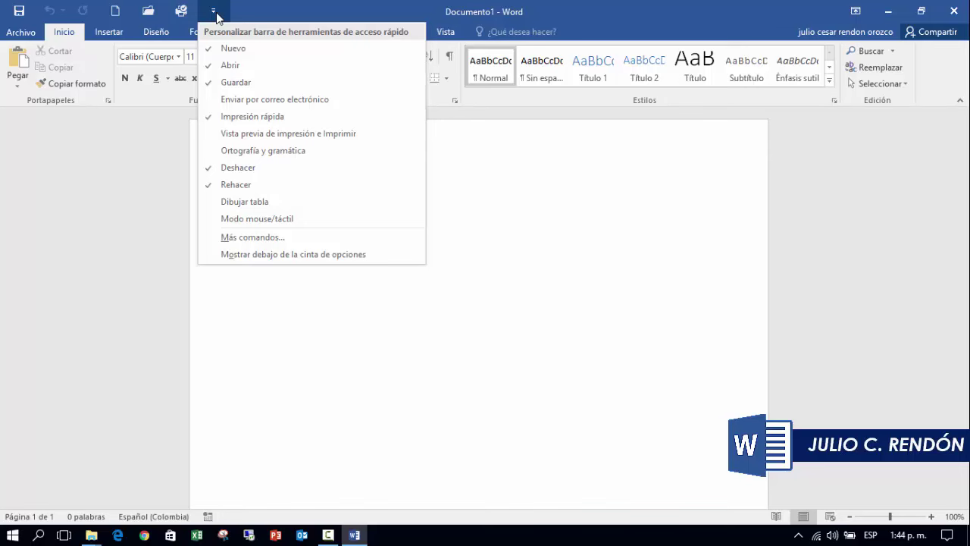
In Word Options, filter commands to the Design tab and add Color de página to the toolbar.
click(286, 239)
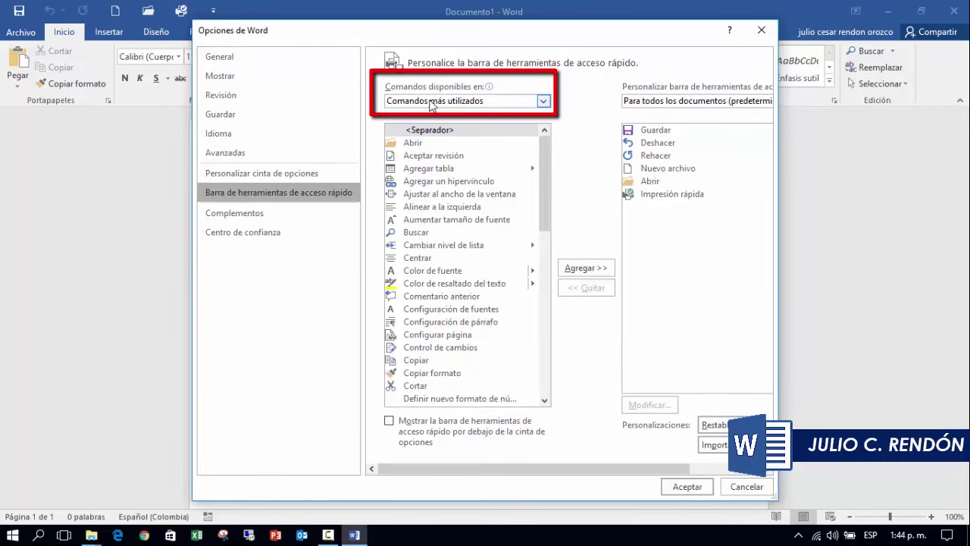
mouse_move(408, 92)
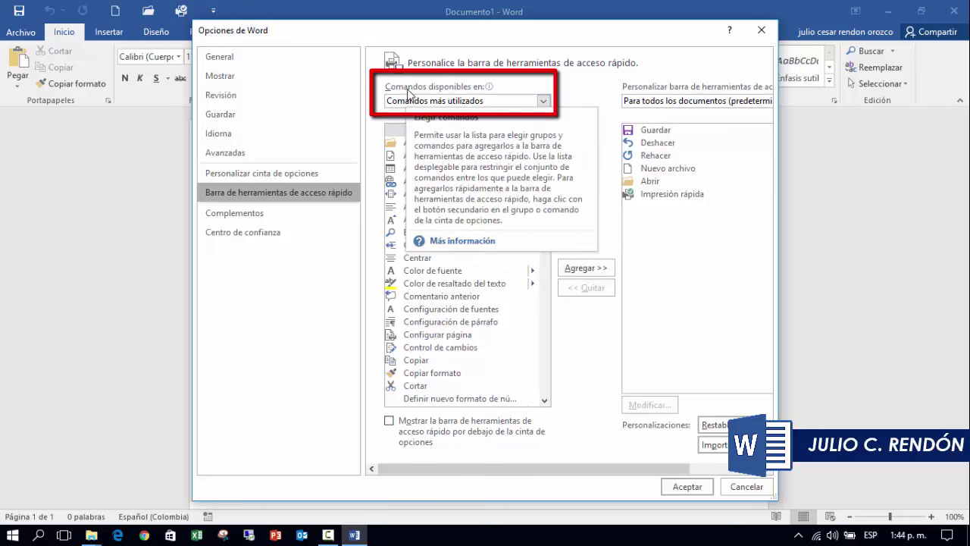
click(545, 100)
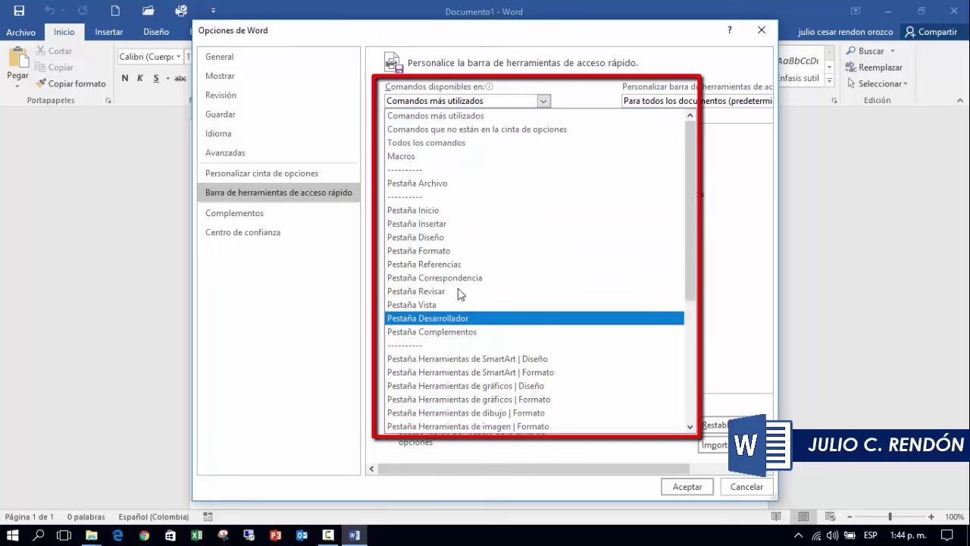
click(434, 146)
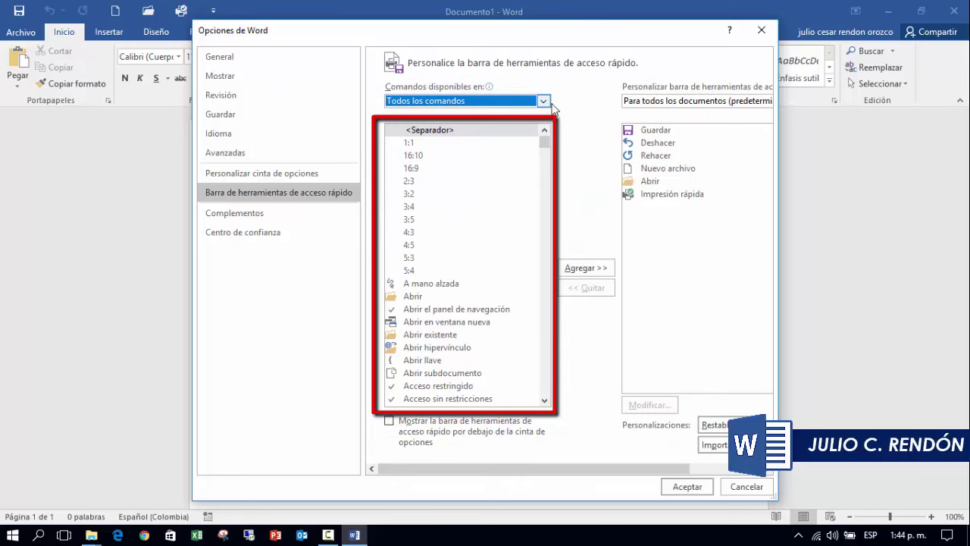
drag(544, 143, 549, 241)
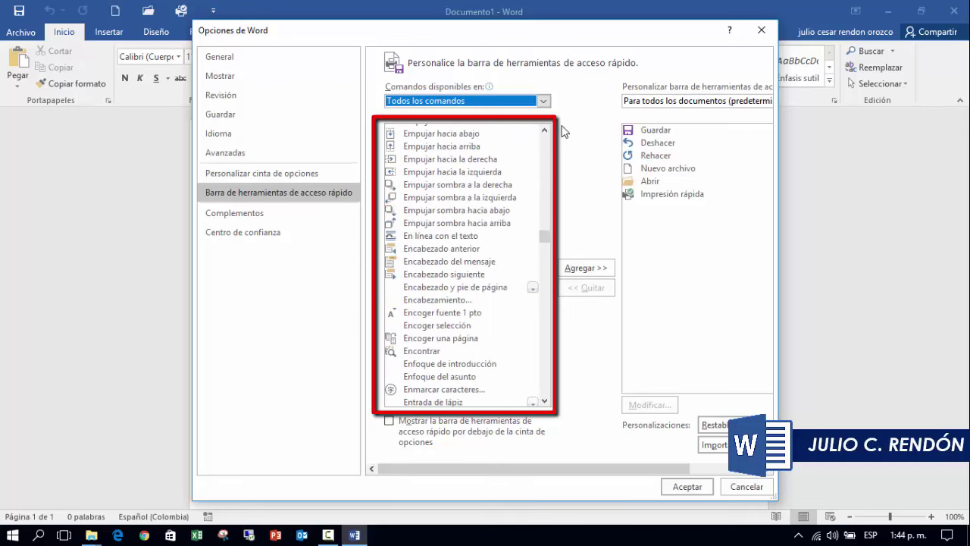
click(545, 102)
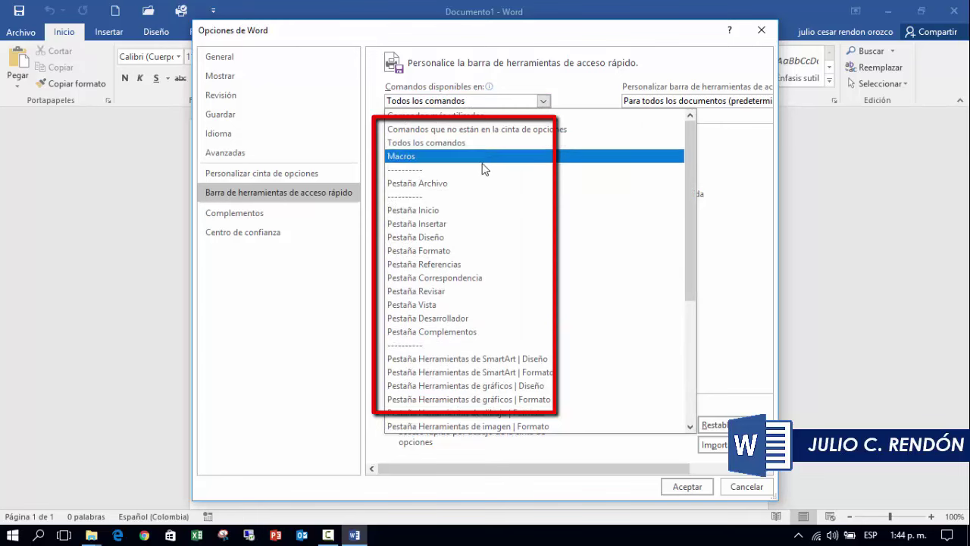
click(448, 238)
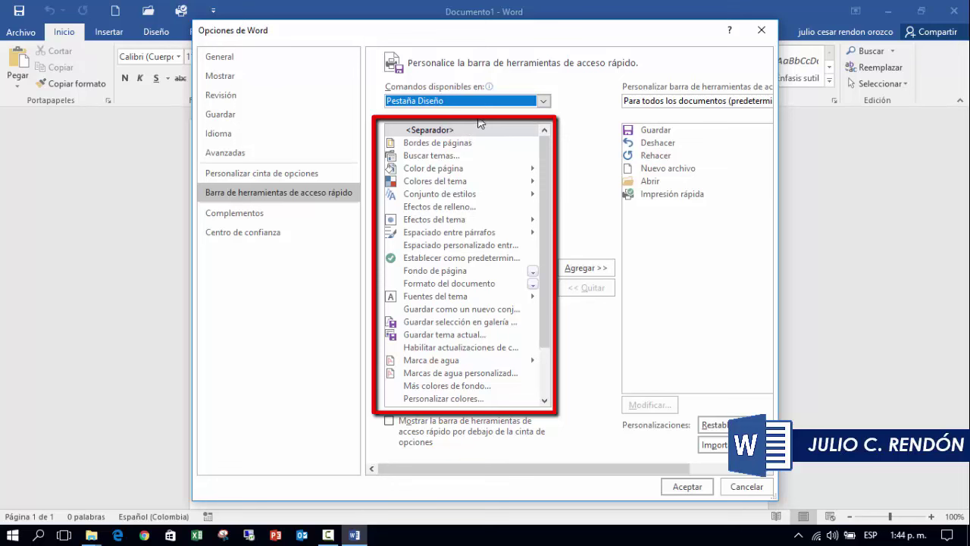
click(430, 171)
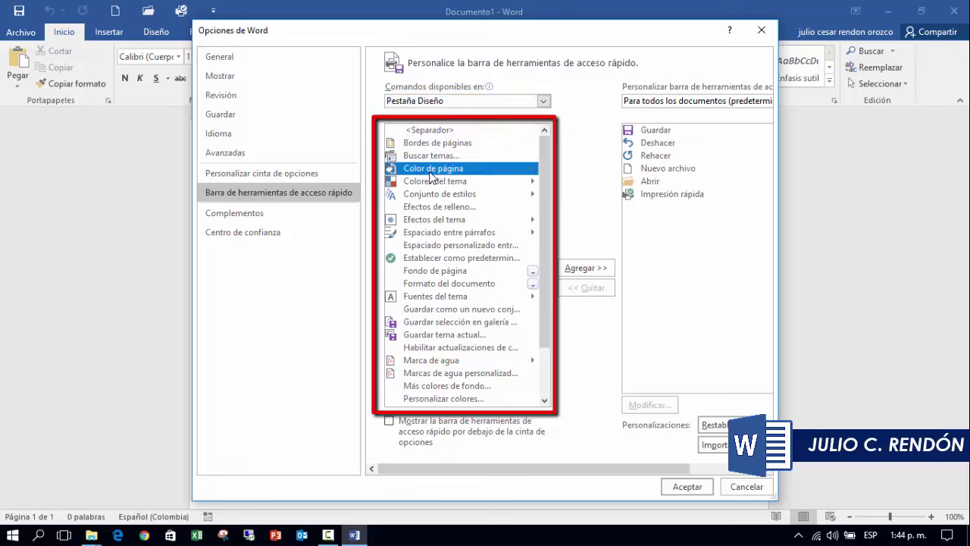
click(584, 270)
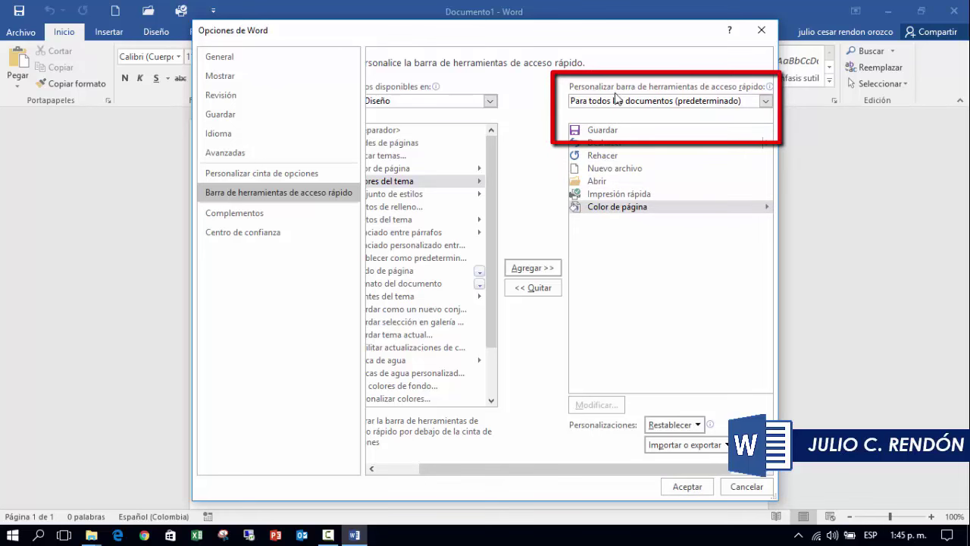
Check the toolbar for Documento1, switch back to Para todos los documentos, and accept with Aceptar.
mouse_move(759, 91)
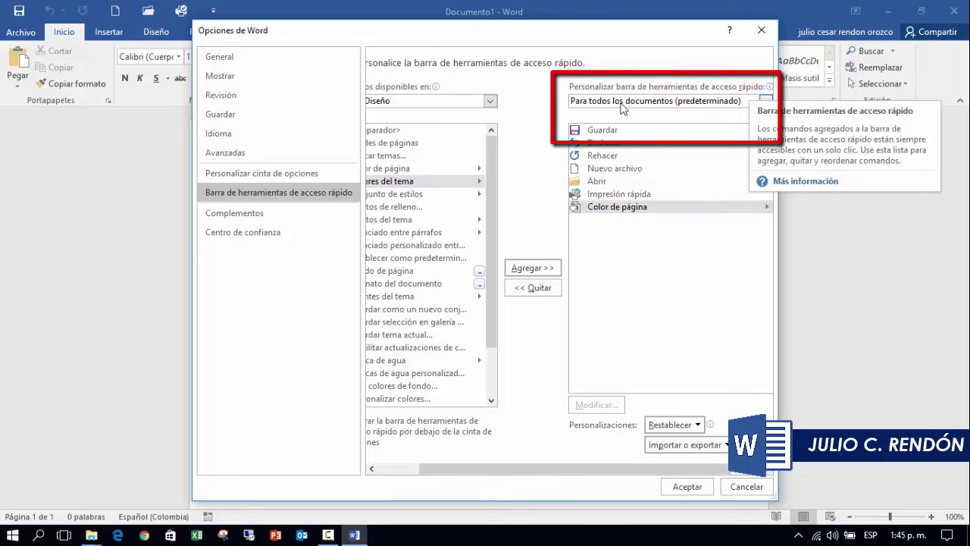
click(766, 101)
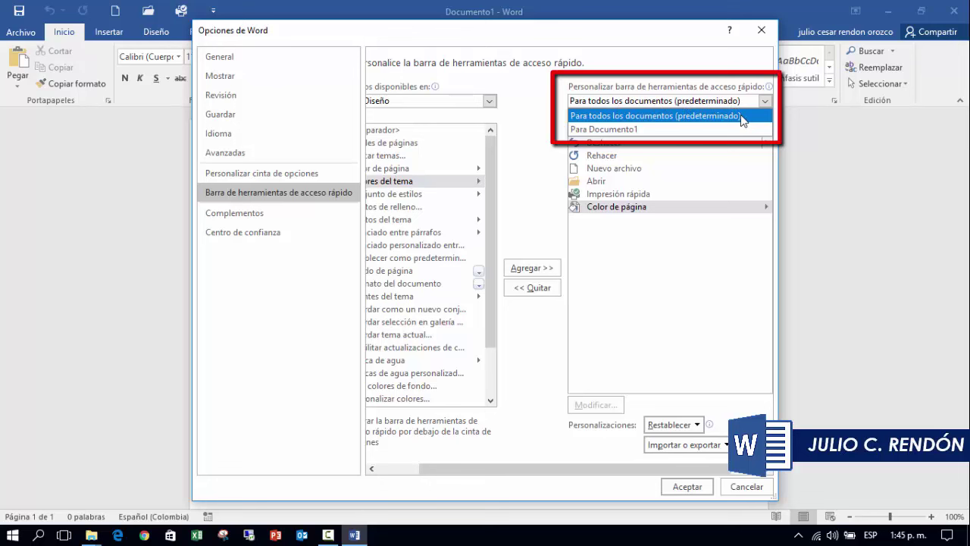
click(637, 131)
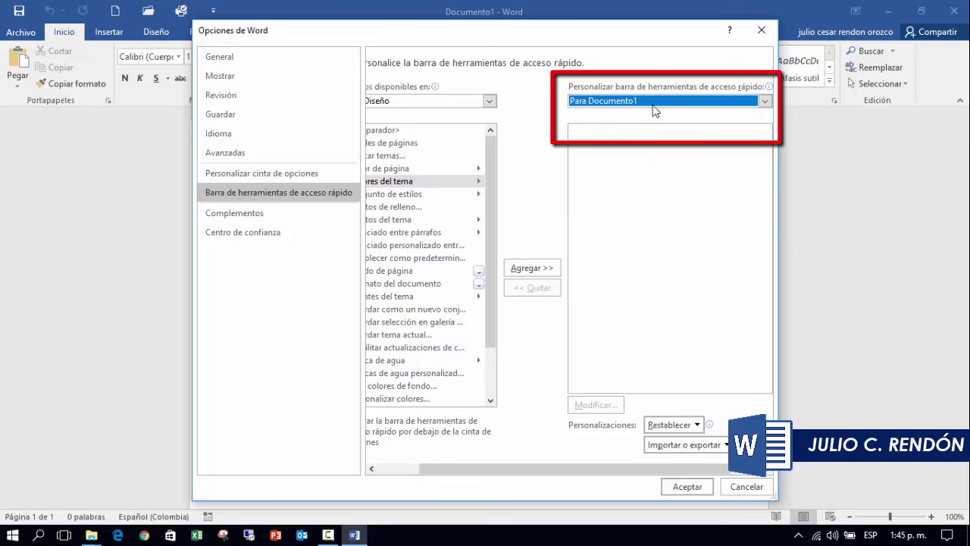
click(764, 103)
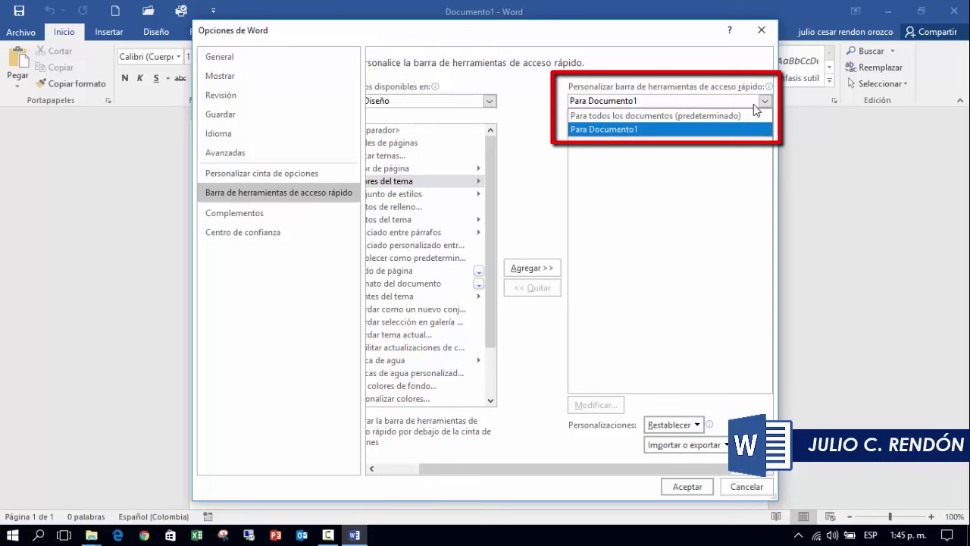
click(658, 121)
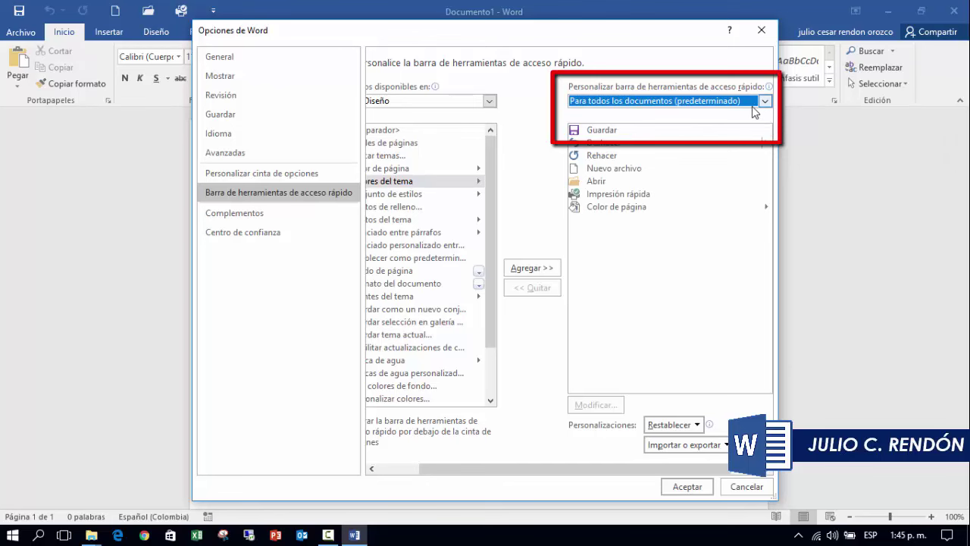
click(692, 493)
Try the Color de página palette, then remove Impresión rápida, Abrir and Nuevo from the toolbar.
click(224, 12)
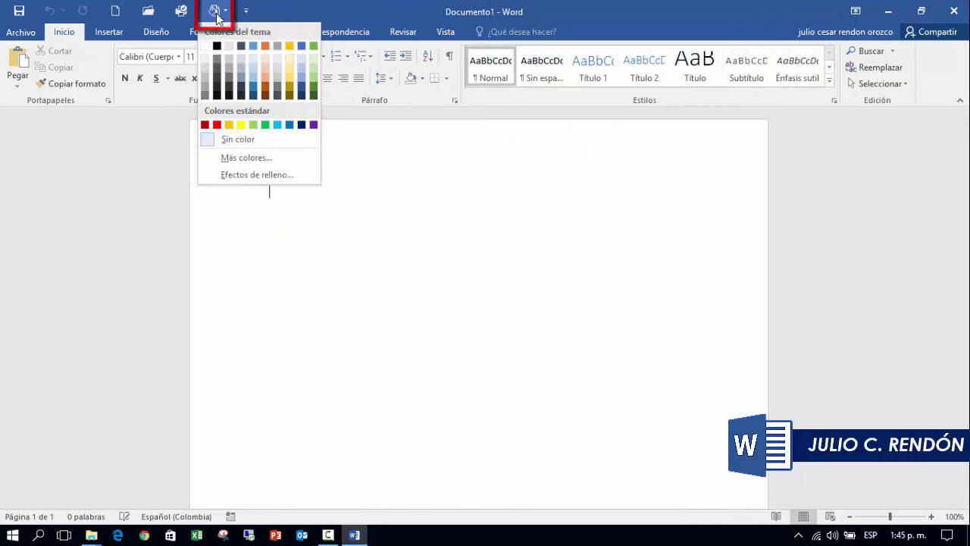
click(282, 19)
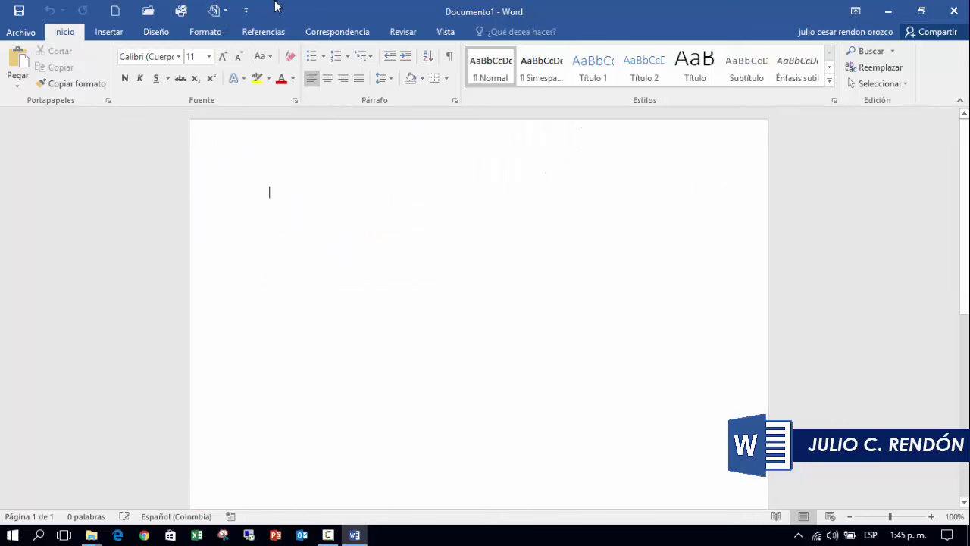
click(247, 12)
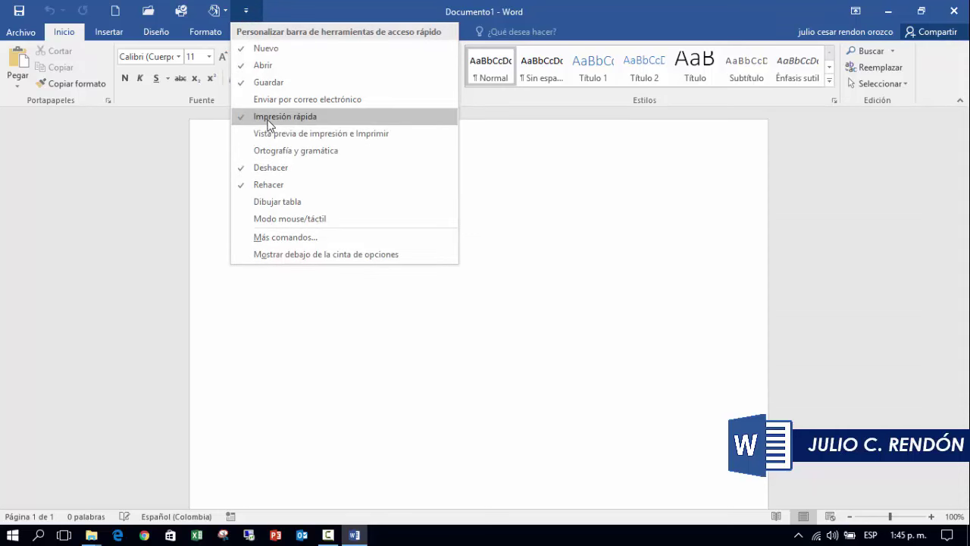
click(269, 121)
click(214, 11)
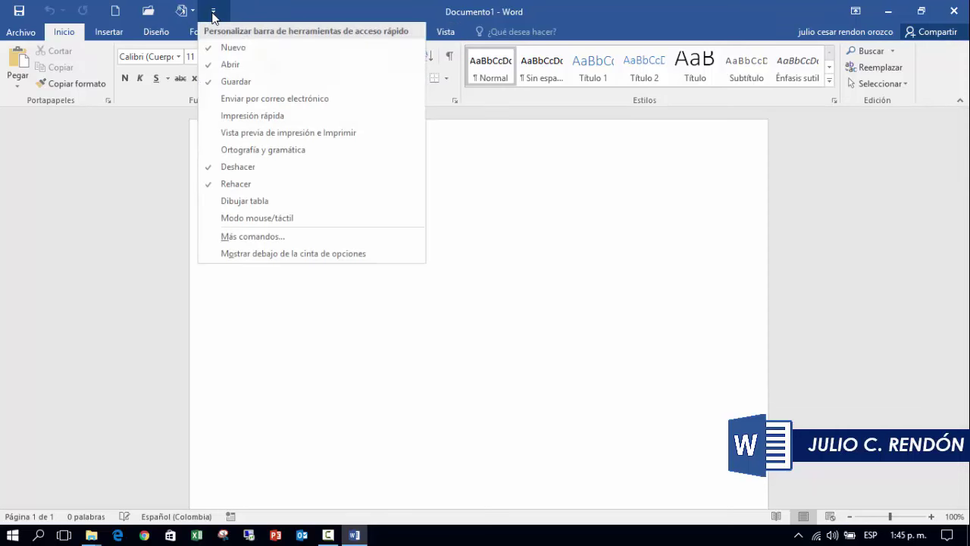
click(230, 66)
click(182, 11)
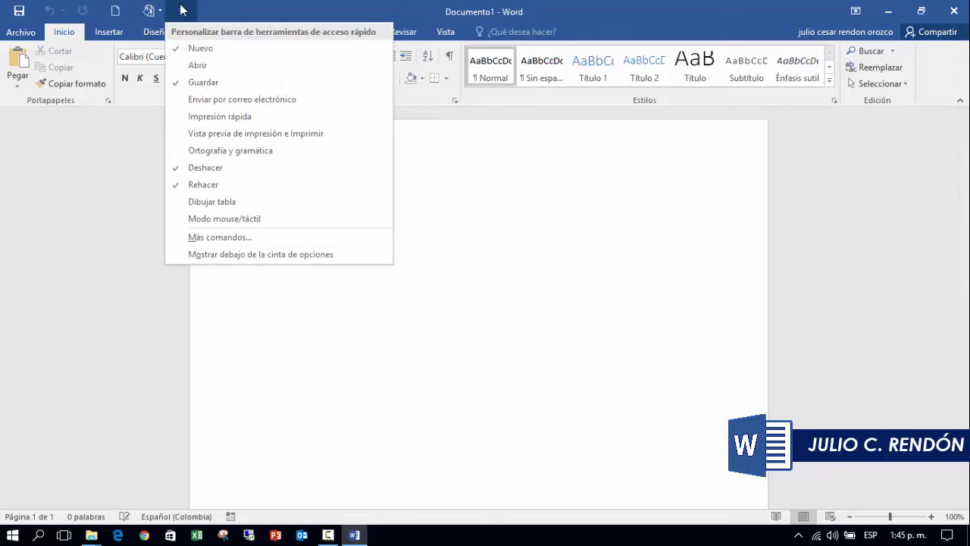
click(201, 48)
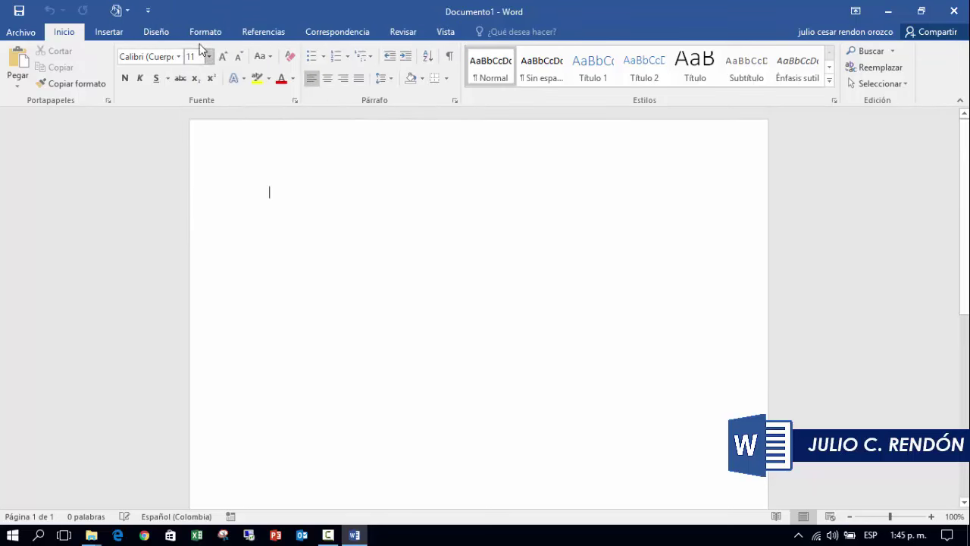
Re-add Nuevo and Abrir so they follow Color de página on the toolbar.
click(148, 12)
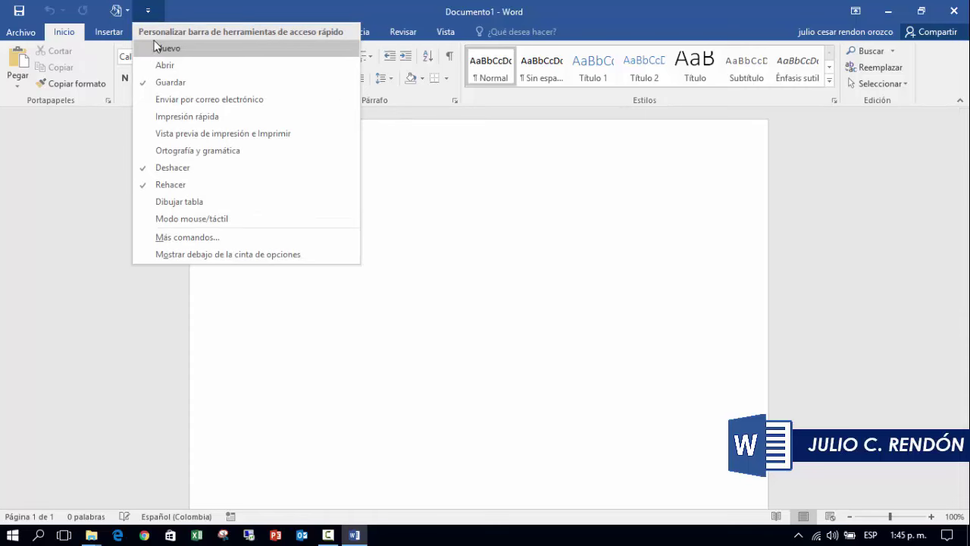
click(169, 48)
click(182, 13)
click(197, 65)
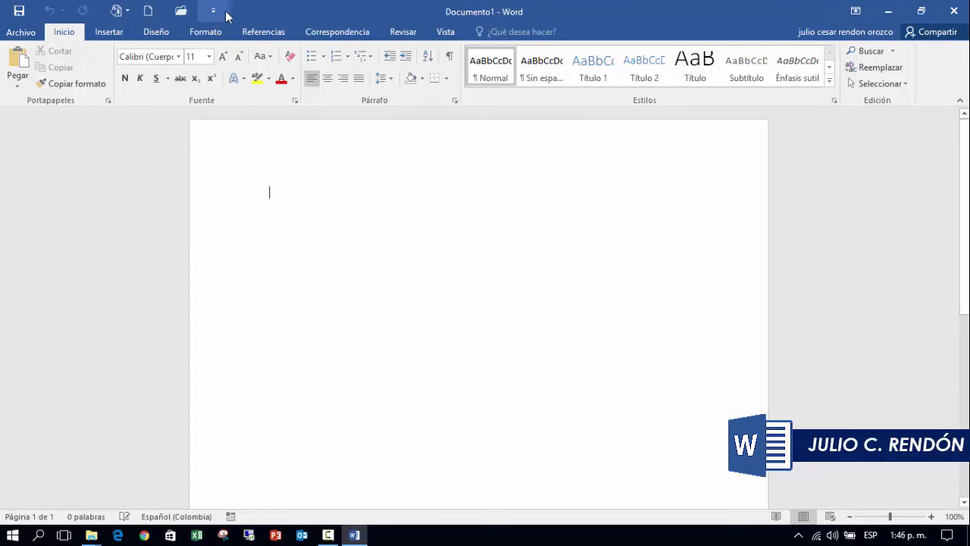
click(126, 11)
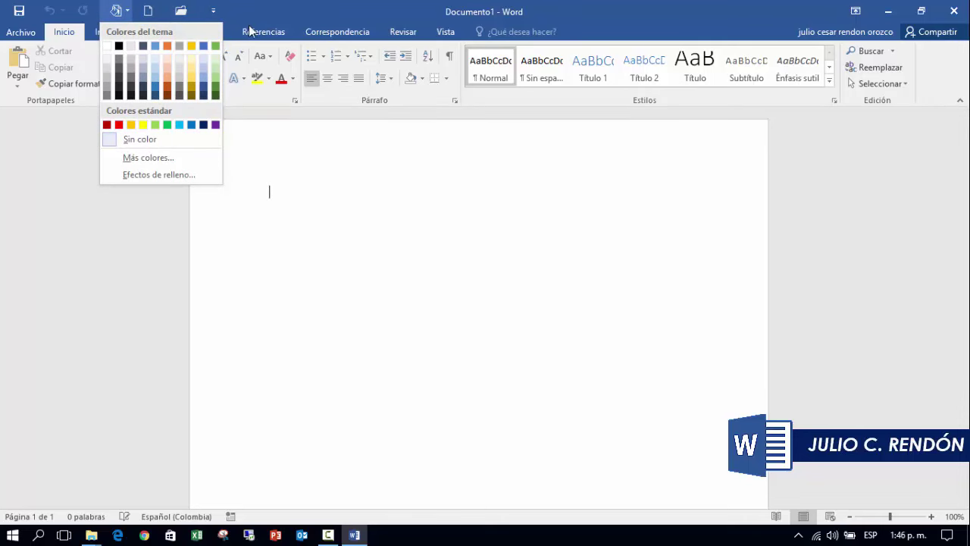
click(238, 11)
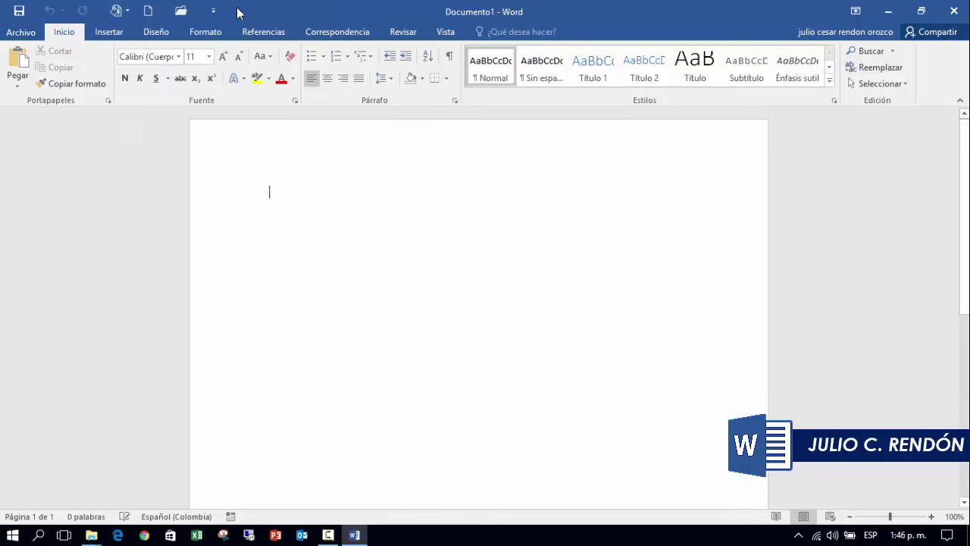
click(219, 12)
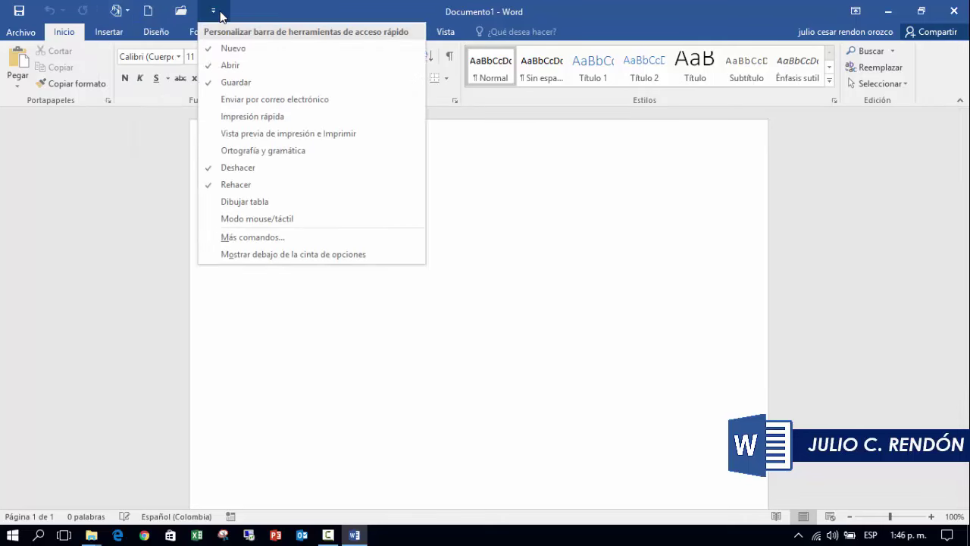
Remove Color de página from the toolbar list in Word Options with << Quitar and accept.
click(266, 238)
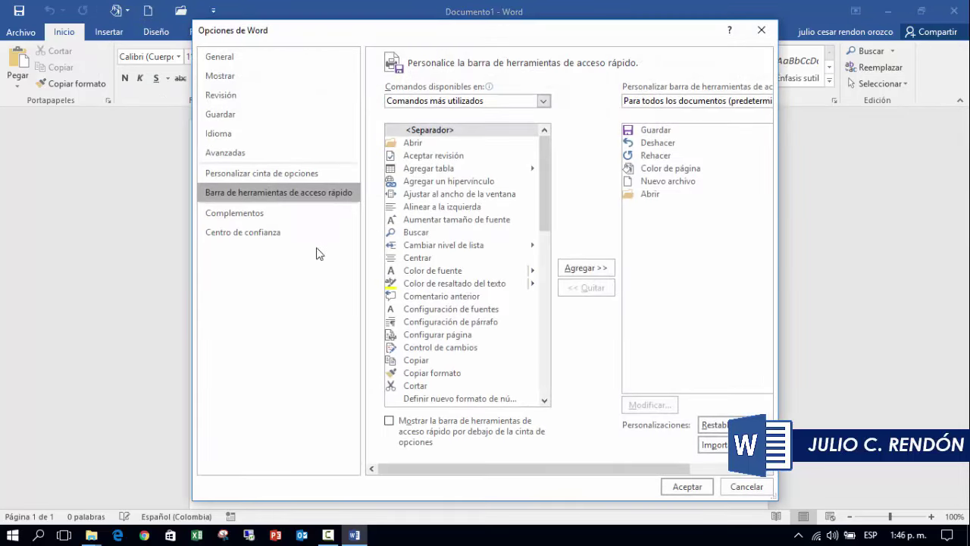
click(653, 170)
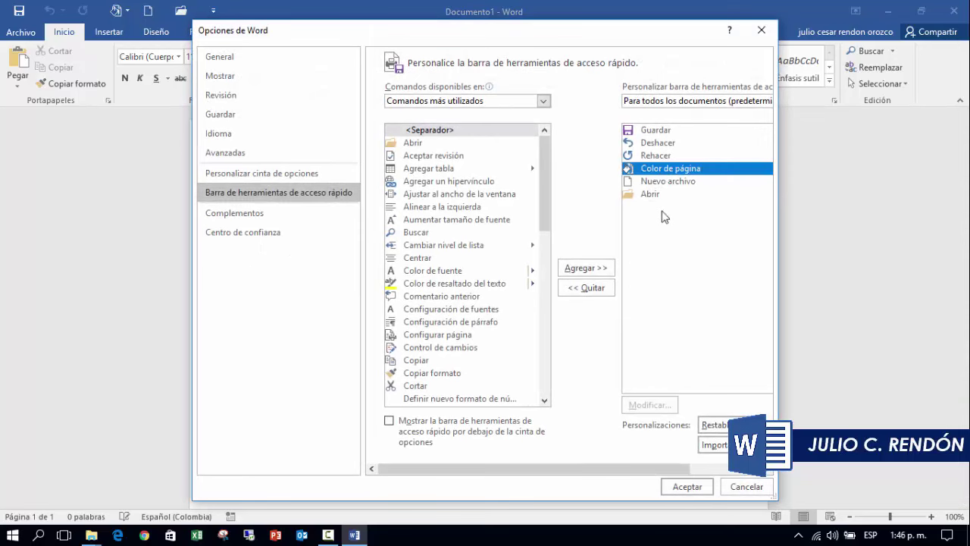
click(590, 289)
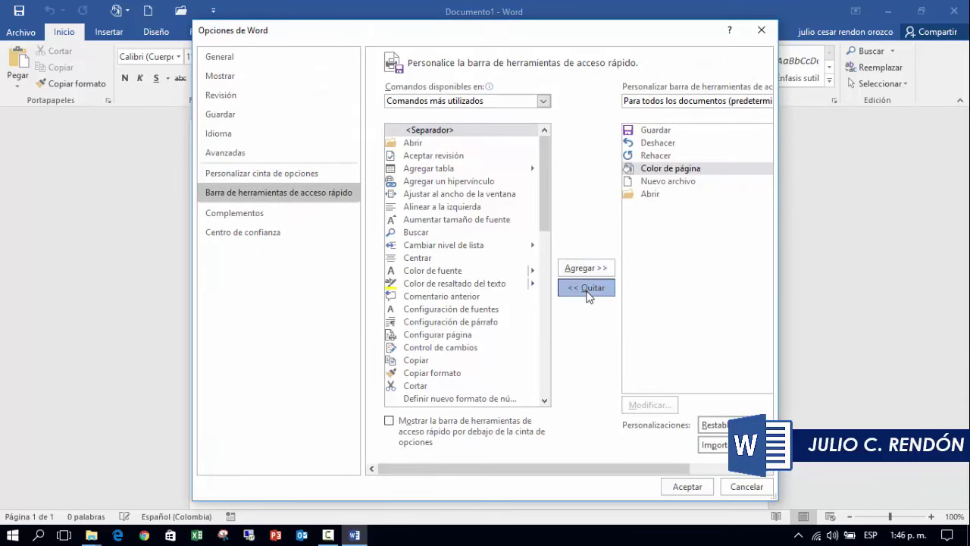
click(694, 489)
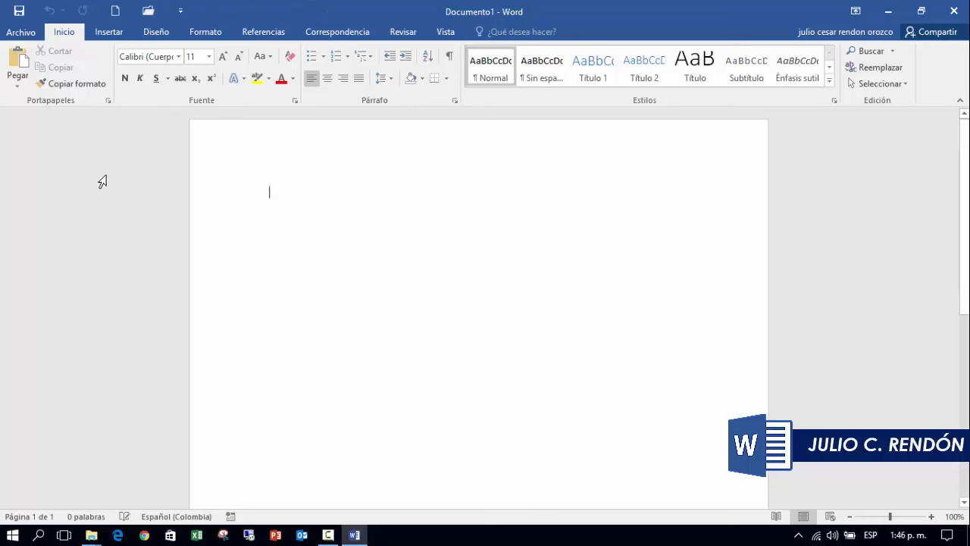
Reset all customizations in Word Options via Restablecer, confirm with Sí, and close the dialog.
click(181, 12)
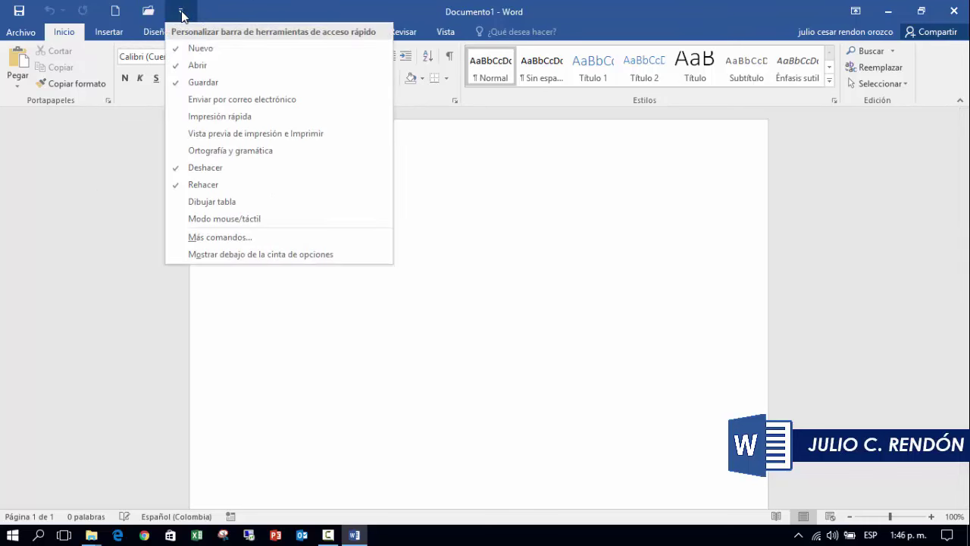
click(245, 237)
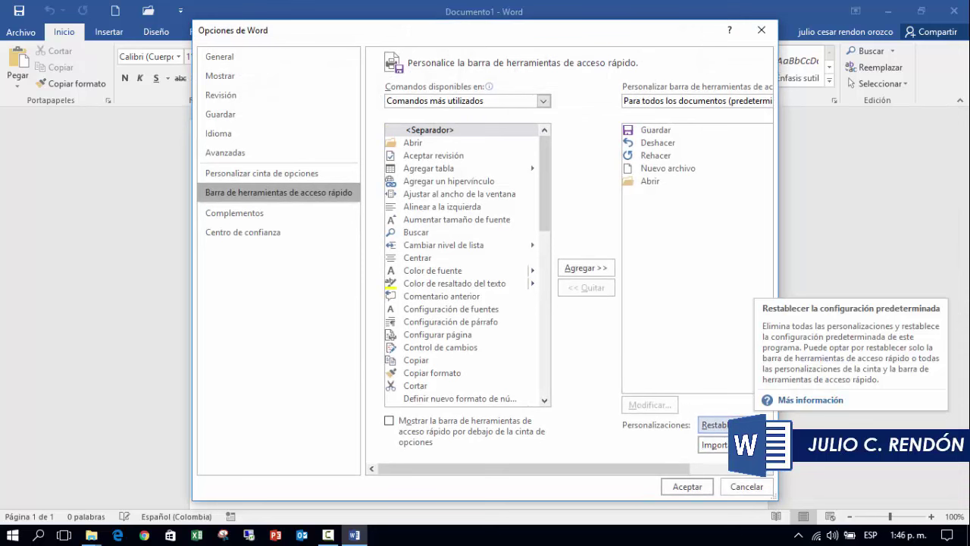
click(716, 425)
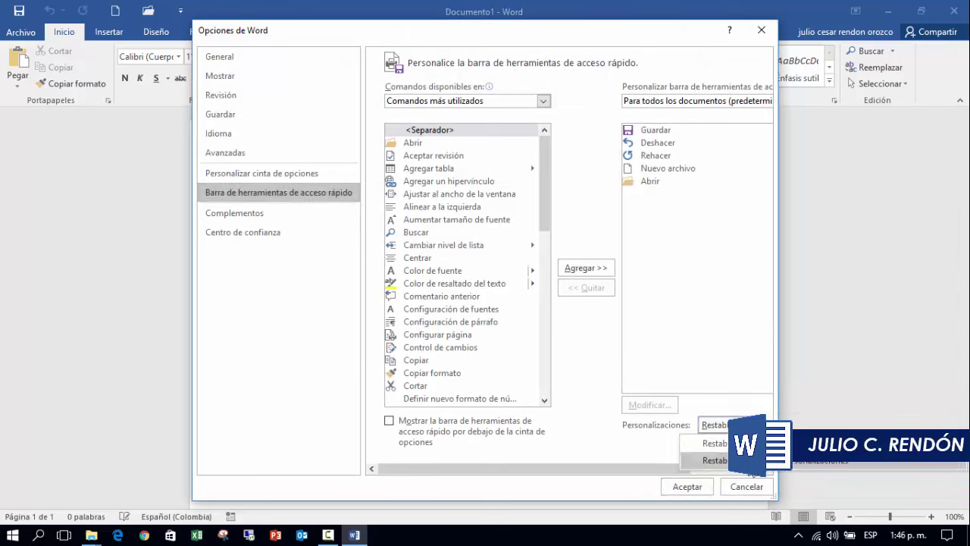
click(705, 460)
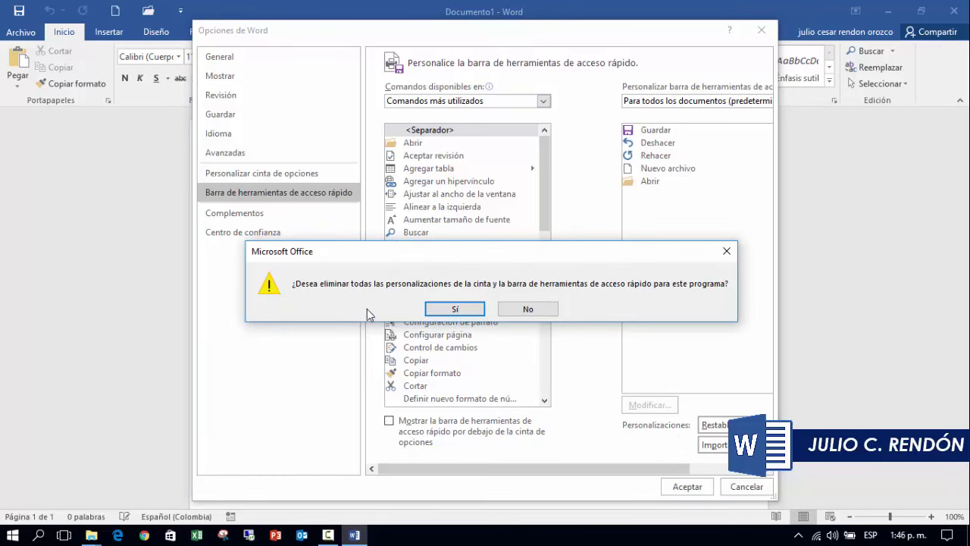
click(455, 309)
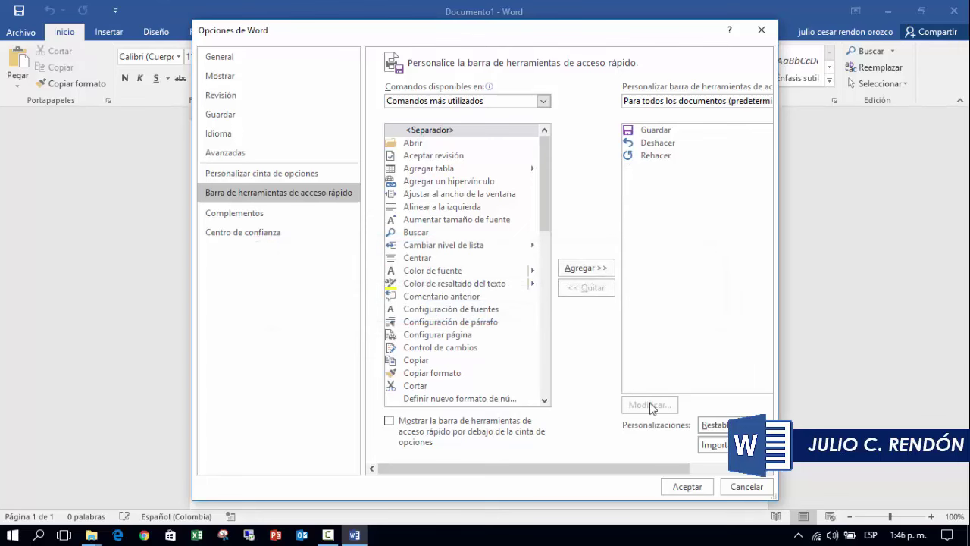
click(696, 489)
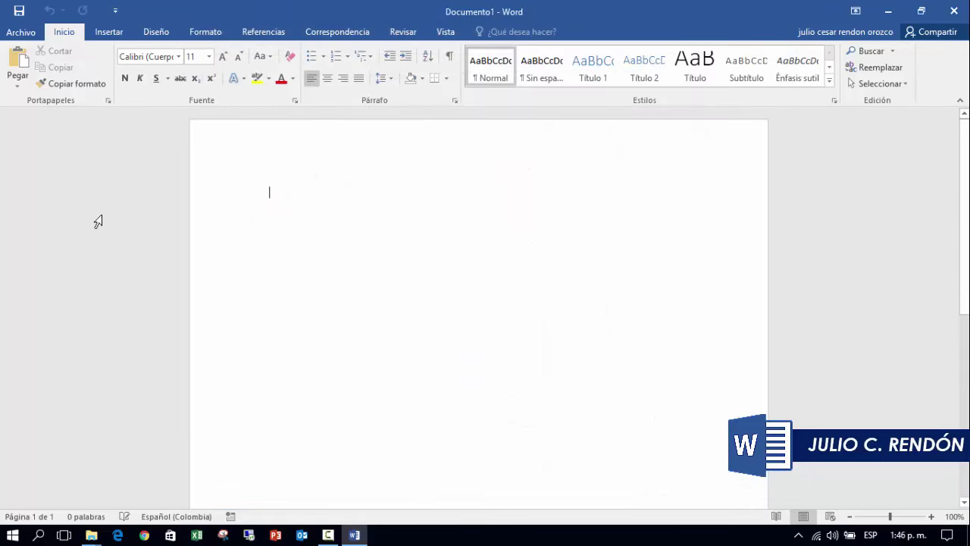